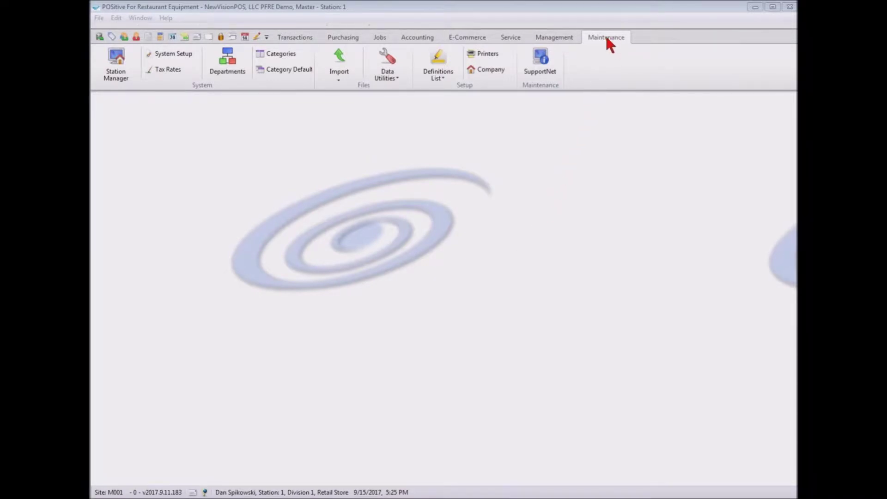
# Step: Open the department list and add a department with code AQ and description Autoquotes
pyautogui.click(222, 66)
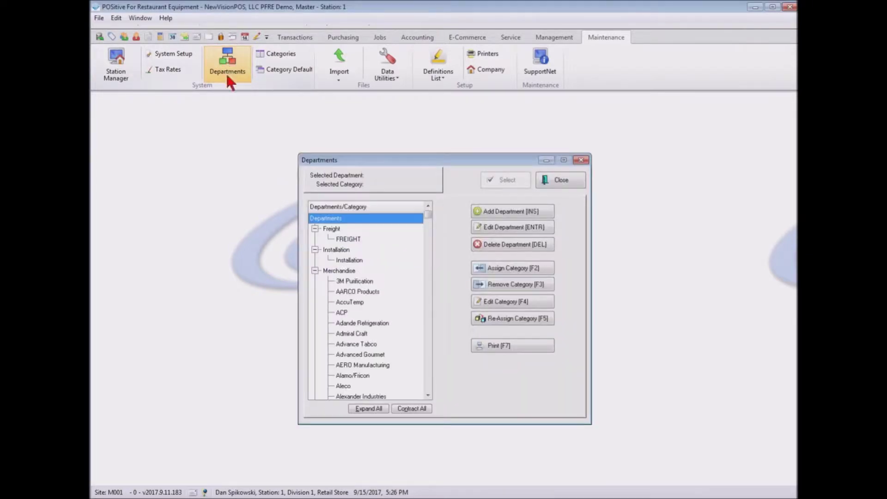
pyautogui.click(338, 272)
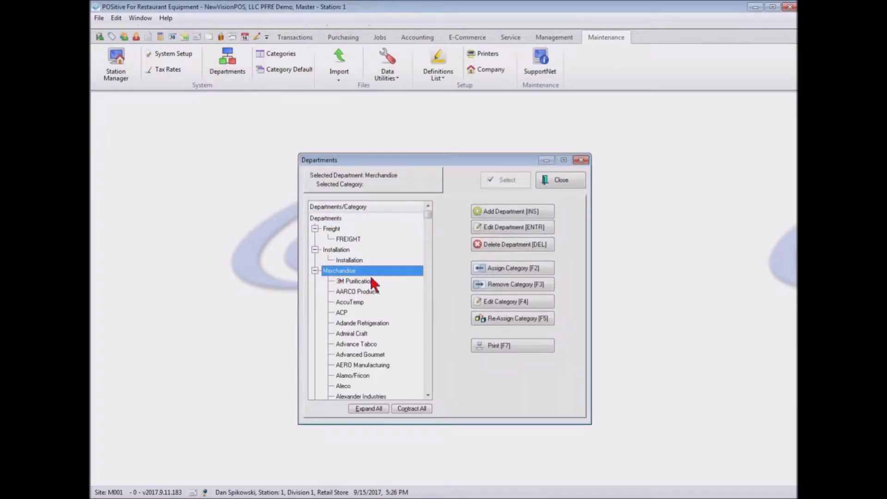
pyautogui.click(327, 249)
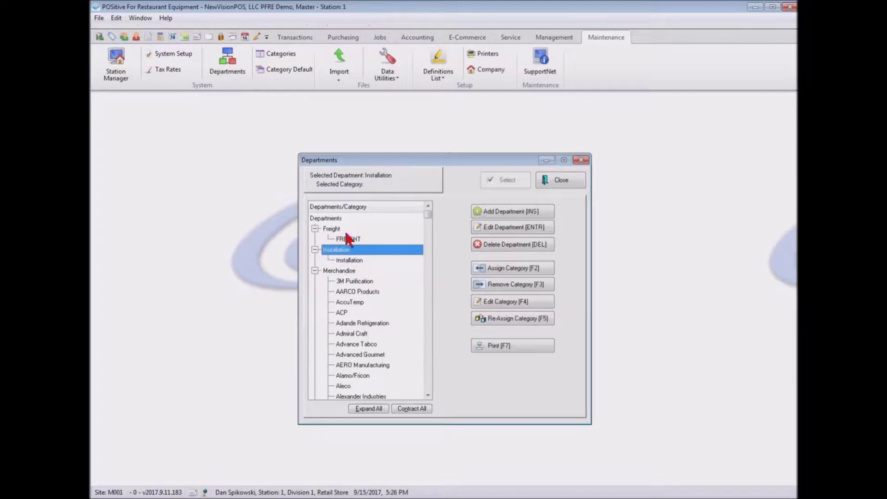
pyautogui.click(347, 282)
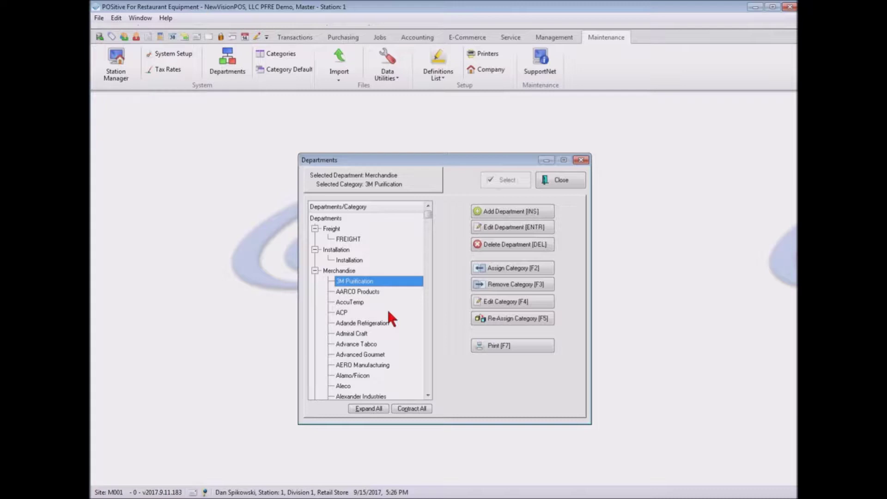
pyautogui.click(507, 214)
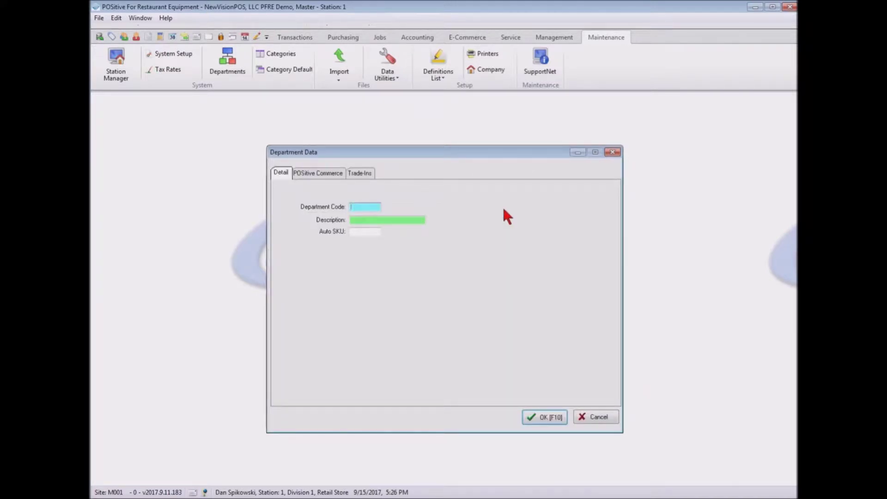
pyautogui.write('A0')
pyautogui.click(387, 222)
pyautogui.write('Autoquotes')
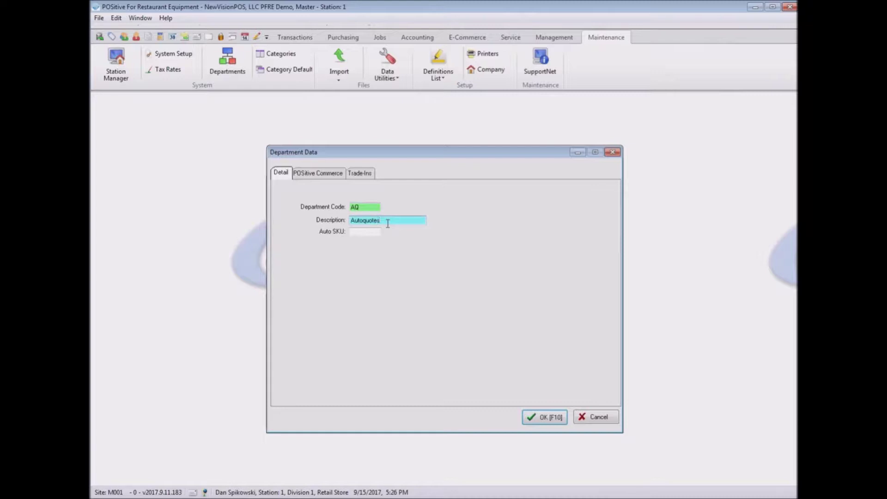
pyautogui.click(549, 422)
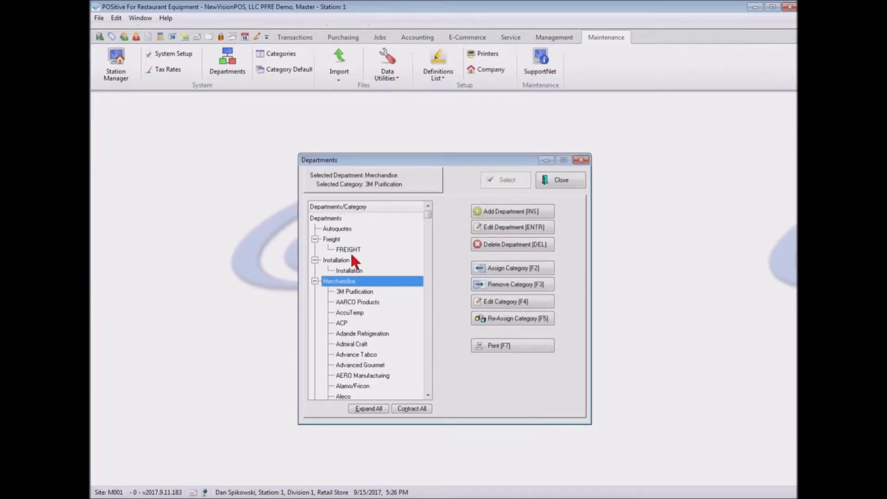
# Step: Open the category assignment list for the Autoquotes department and look through the existing categories
pyautogui.click(349, 230)
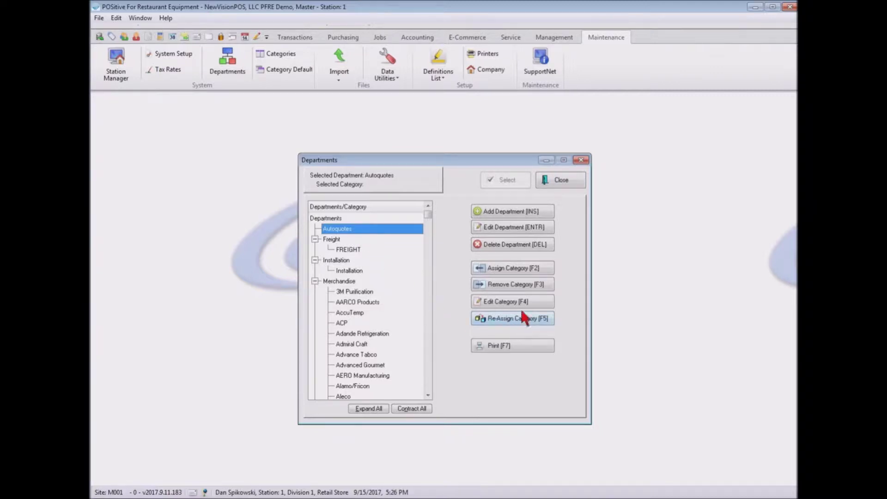
pyautogui.click(506, 268)
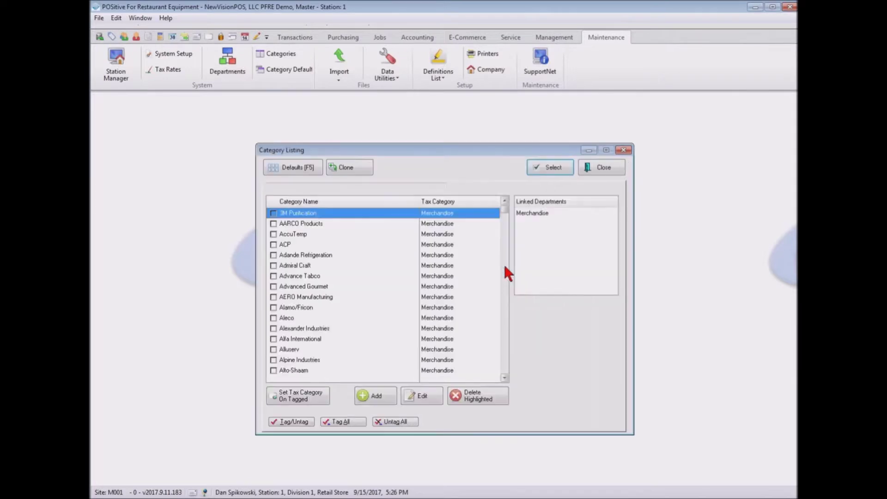
pyautogui.click(298, 338)
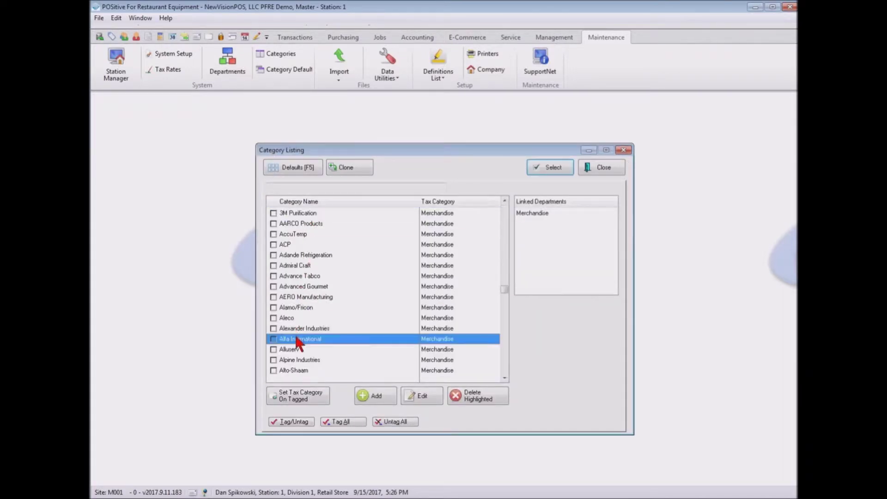
pyautogui.press('Down')
pyautogui.press('Down')
pyautogui.press('Down')
pyautogui.press('Down')
pyautogui.press('Down')
pyautogui.press('Down')
pyautogui.press('Down')
pyautogui.press('Down')
pyautogui.press('Down')
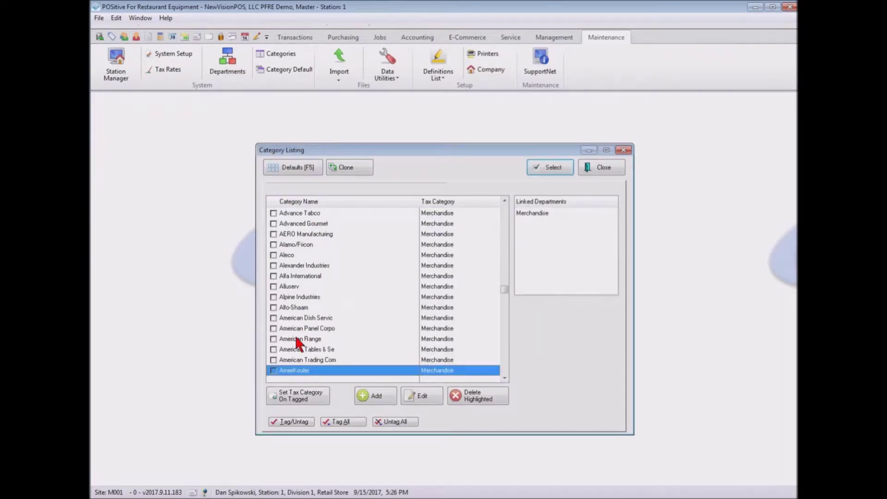
# Step: Add a new category called Imported Items with the tax category Merchandise
pyautogui.click(375, 397)
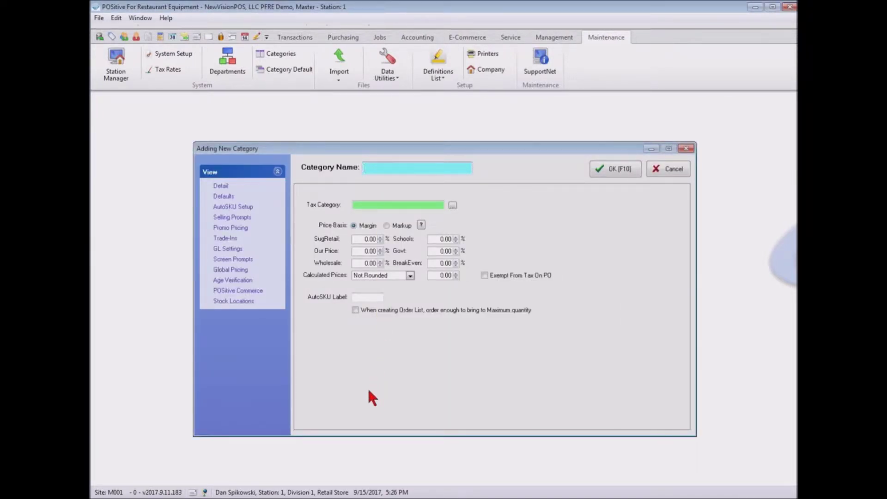
pyautogui.write('Imported Items')
pyautogui.click(452, 205)
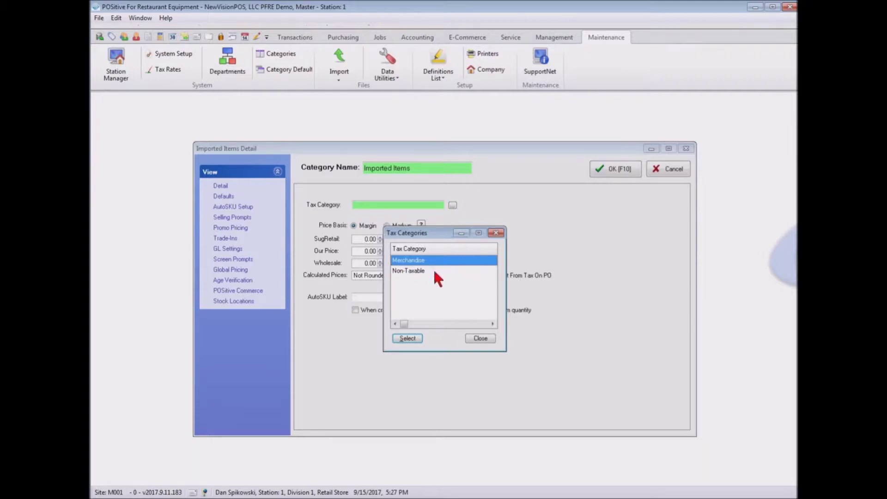
pyautogui.click(406, 338)
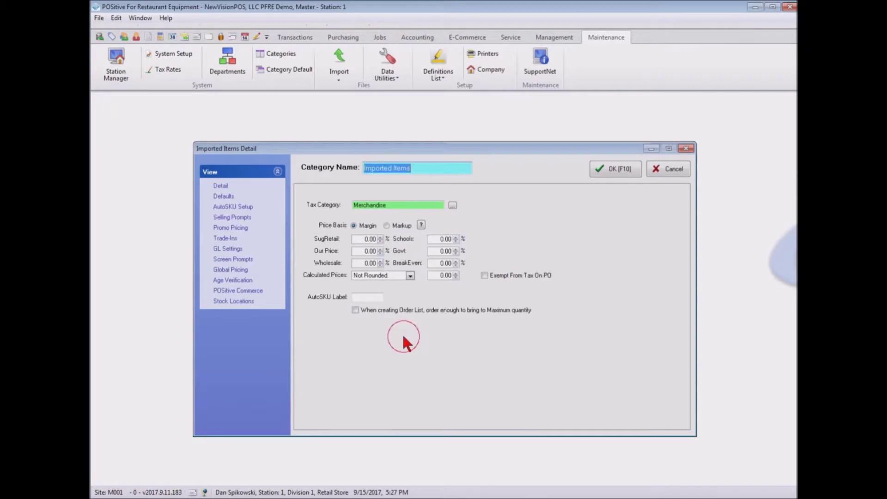
# Step: Set the category's margins to SugRetail 75, Our Price 60, Wholesale 40, Schools 30, Govt 25 and BreakEven 10 percent
pyautogui.click(361, 239)
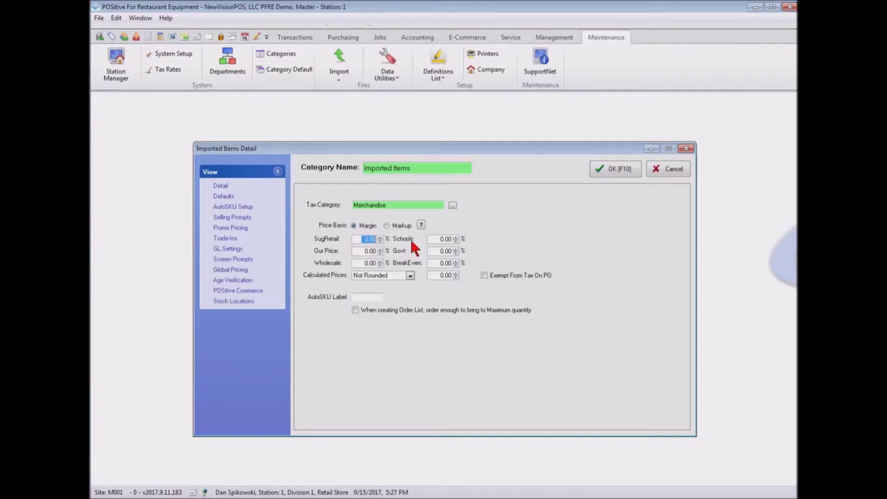
pyautogui.write('75')
pyautogui.click(363, 250)
pyautogui.write('60')
pyautogui.click(366, 264)
pyautogui.write('40')
pyautogui.click(442, 240)
pyautogui.write('30')
pyautogui.click(440, 251)
pyautogui.write('25')
pyautogui.click(442, 263)
pyautogui.write('10')
# Step: Try serial number tracking in the category's default inventory settings and switch it back off
pyautogui.click(215, 198)
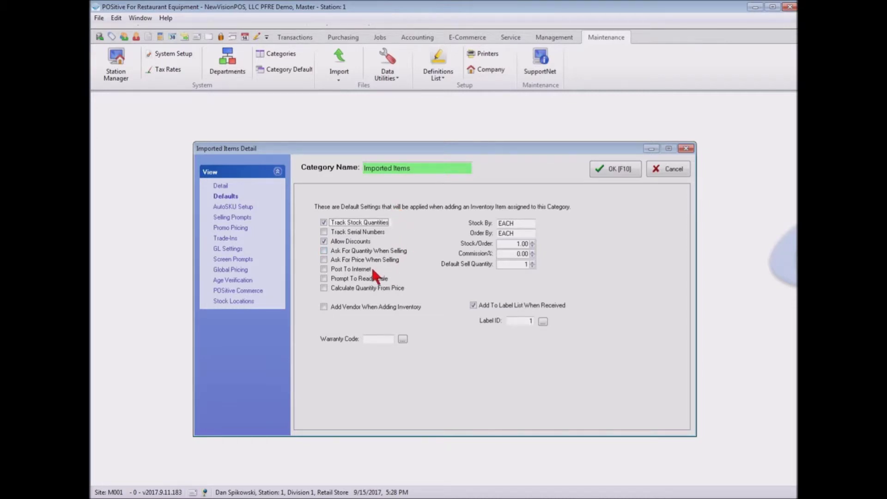
pyautogui.click(324, 232)
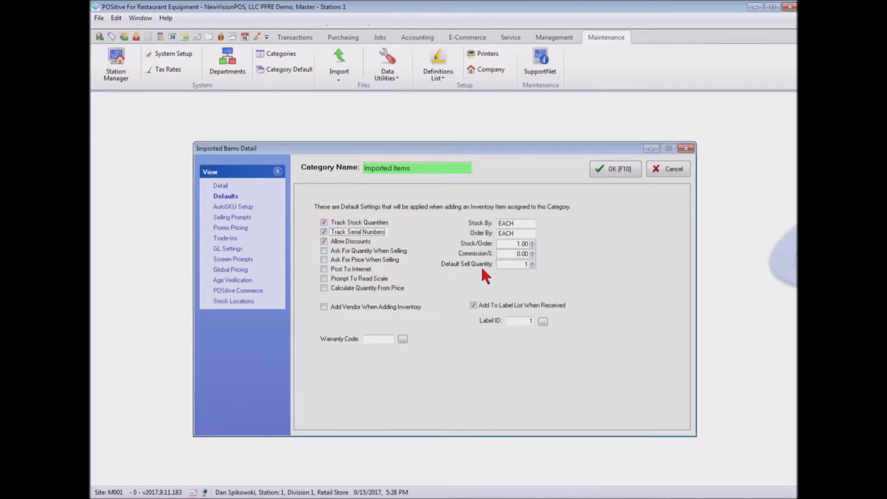
pyautogui.click(324, 232)
# Step: Review the category's AutoSKU, selling prompt, promo pricing, trade-in, GL, screen prompt, global pricing, age verification and POSitive Commerce settings
pyautogui.click(238, 207)
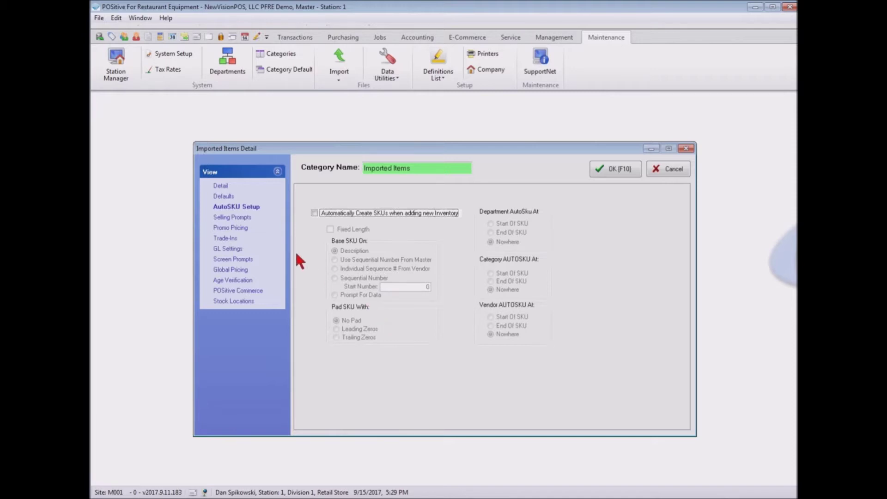
pyautogui.click(228, 220)
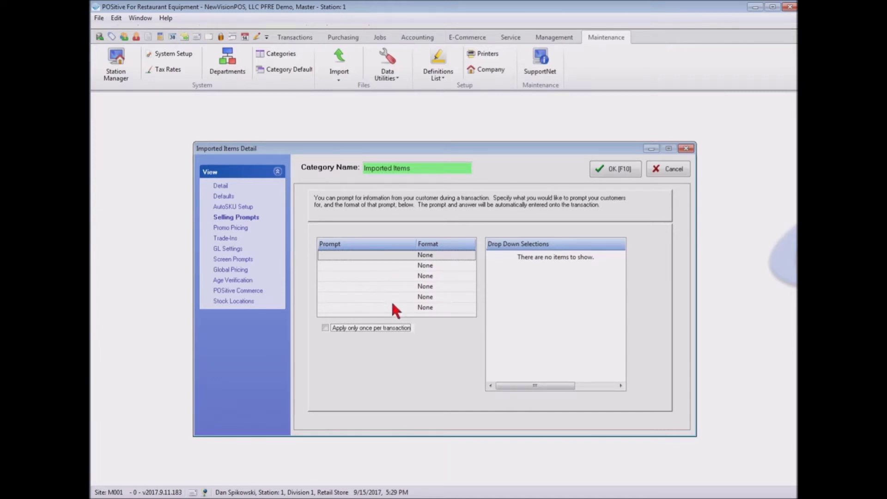
pyautogui.click(232, 229)
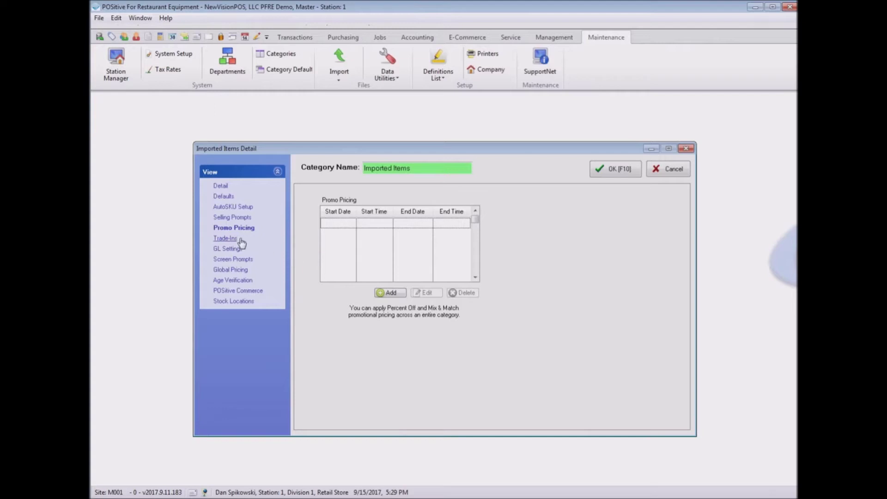
pyautogui.click(225, 238)
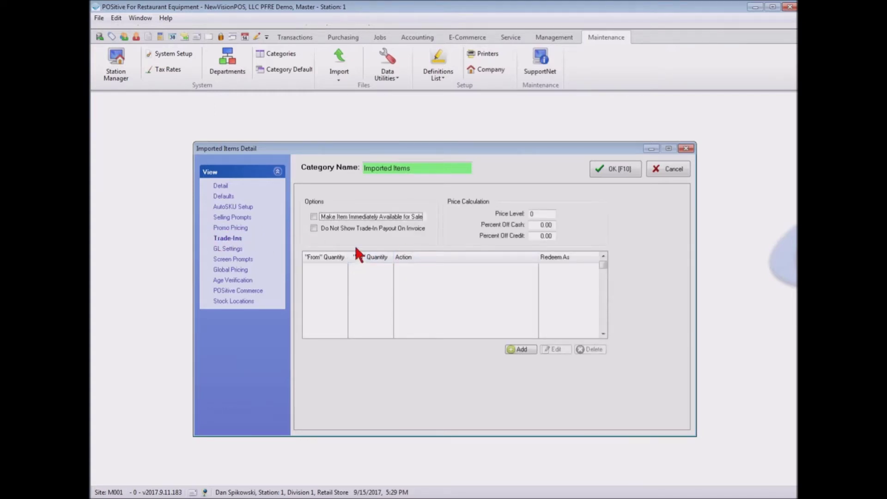
pyautogui.click(231, 248)
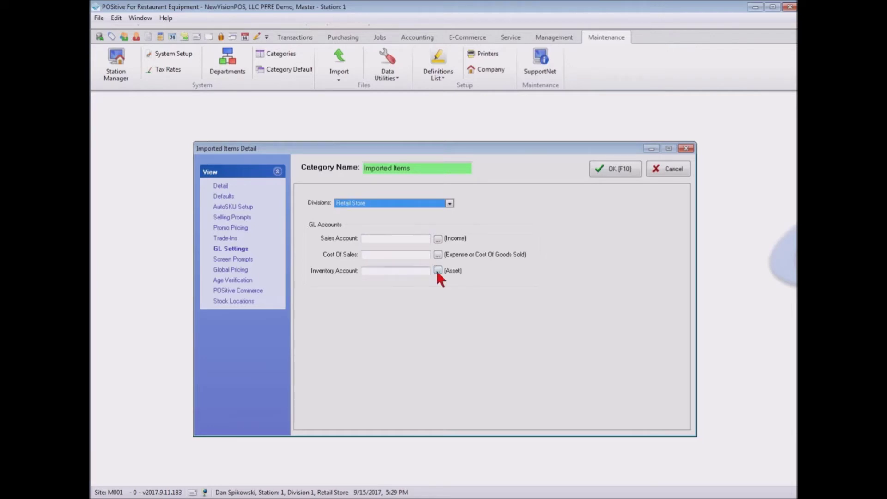
pyautogui.click(235, 261)
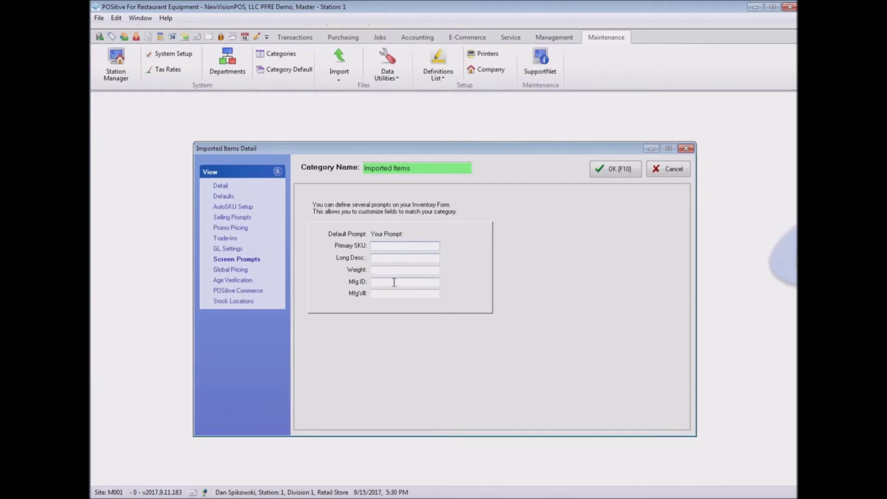
pyautogui.click(229, 271)
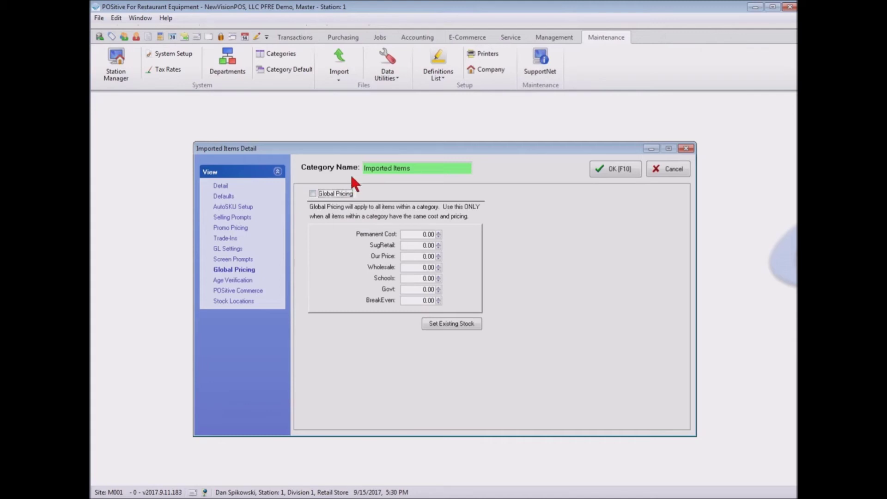
pyautogui.click(236, 281)
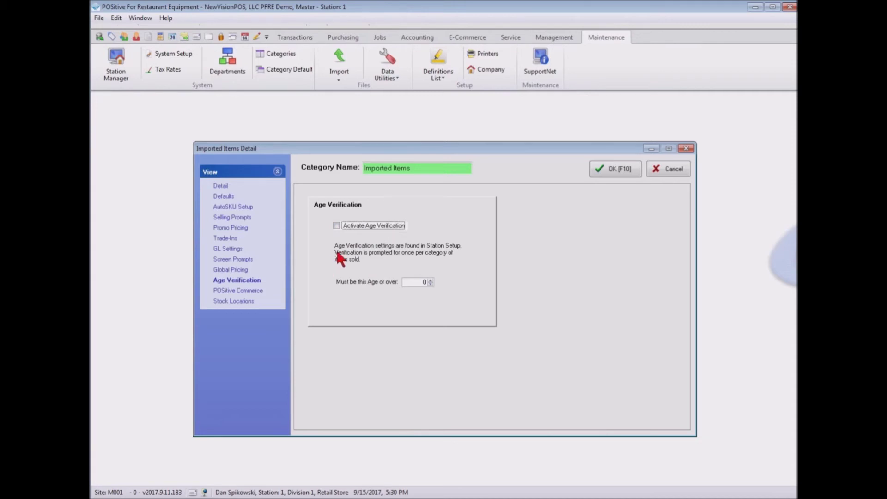
pyautogui.click(254, 291)
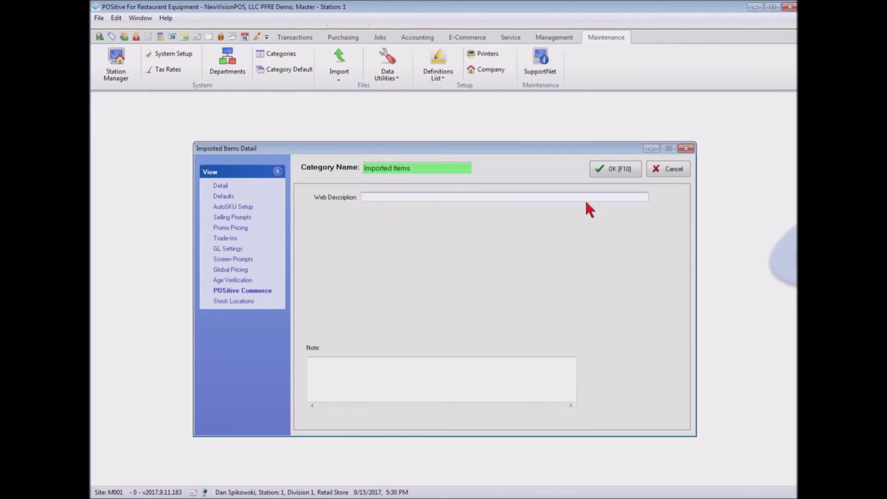
# Step: Add WAREHOUSE to the stock locations of the Imported Items category
pyautogui.click(234, 301)
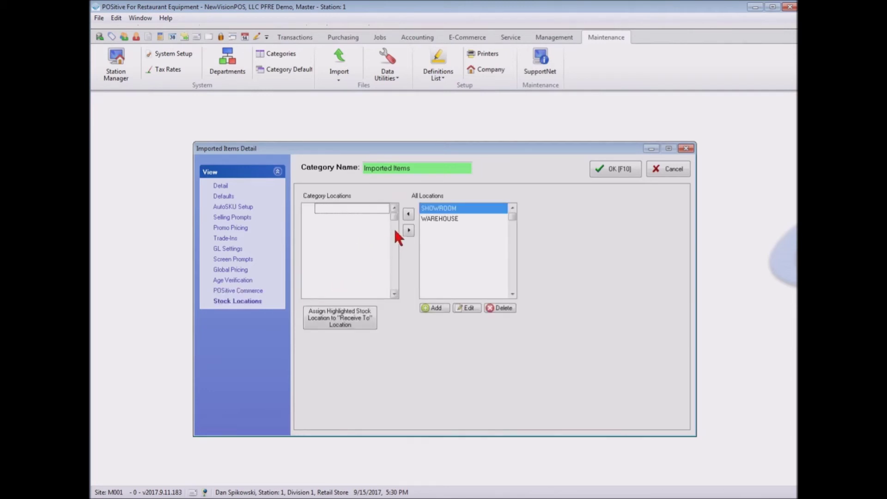
pyautogui.click(440, 219)
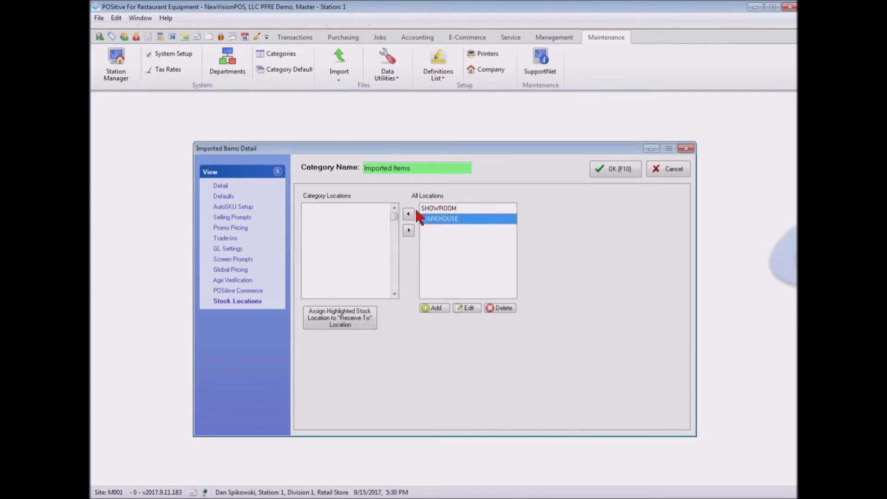
pyautogui.click(409, 214)
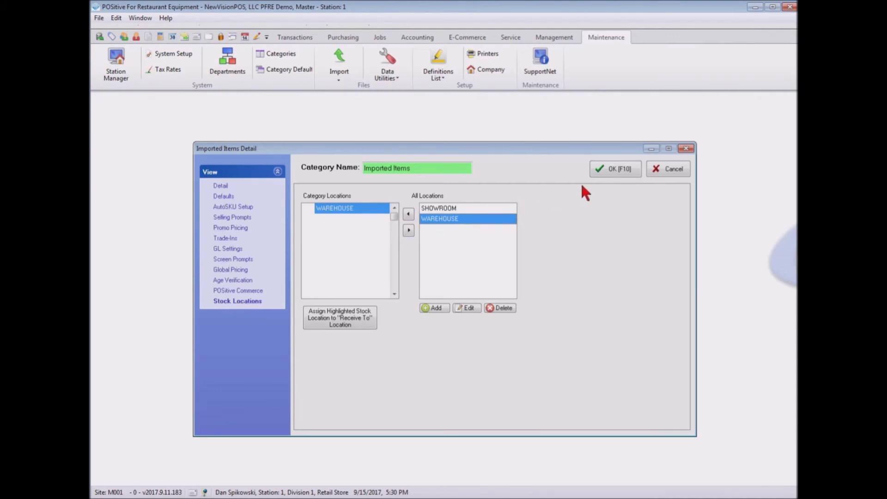
# Step: Save the Imported Items category and assign it to the Autoquotes department
pyautogui.click(609, 167)
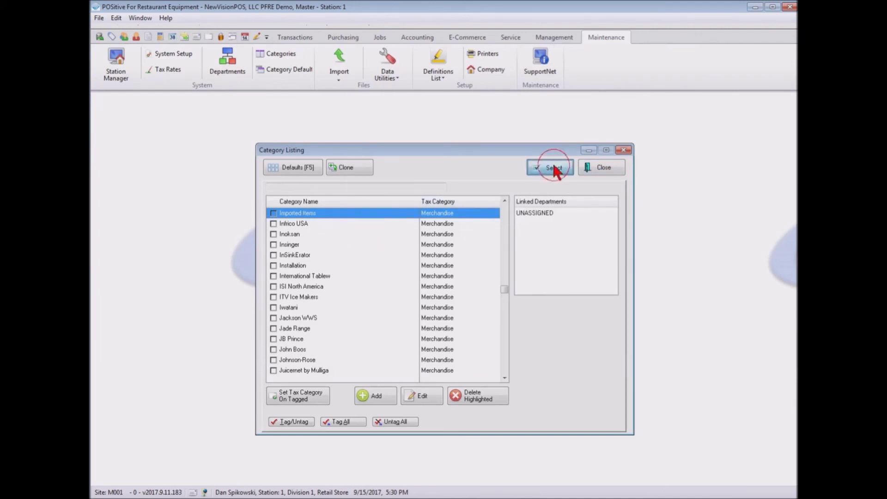
pyautogui.click(553, 168)
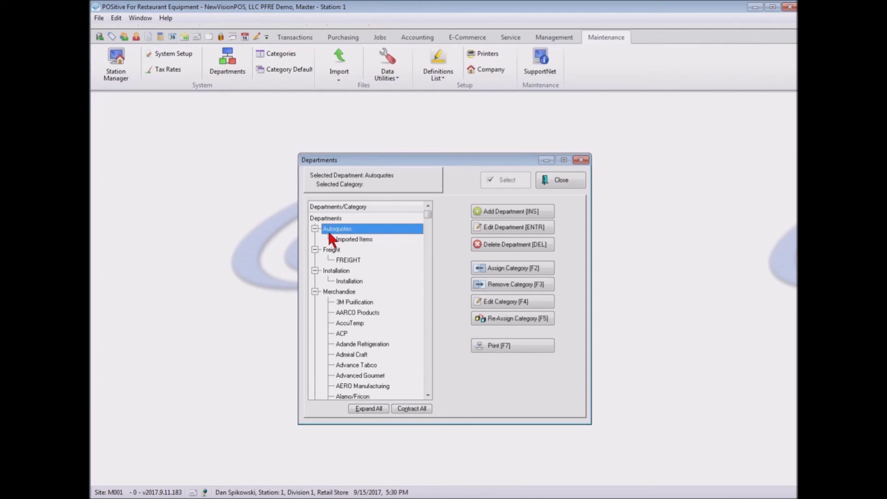